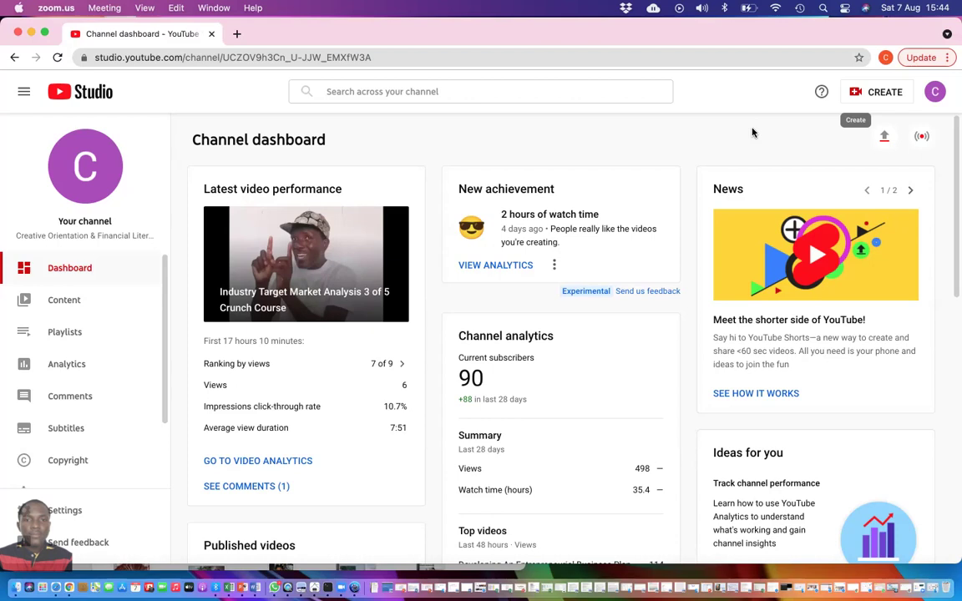
Start a new upload in Upload videos and show the Mac Video Library folder in Finder
click(934, 94)
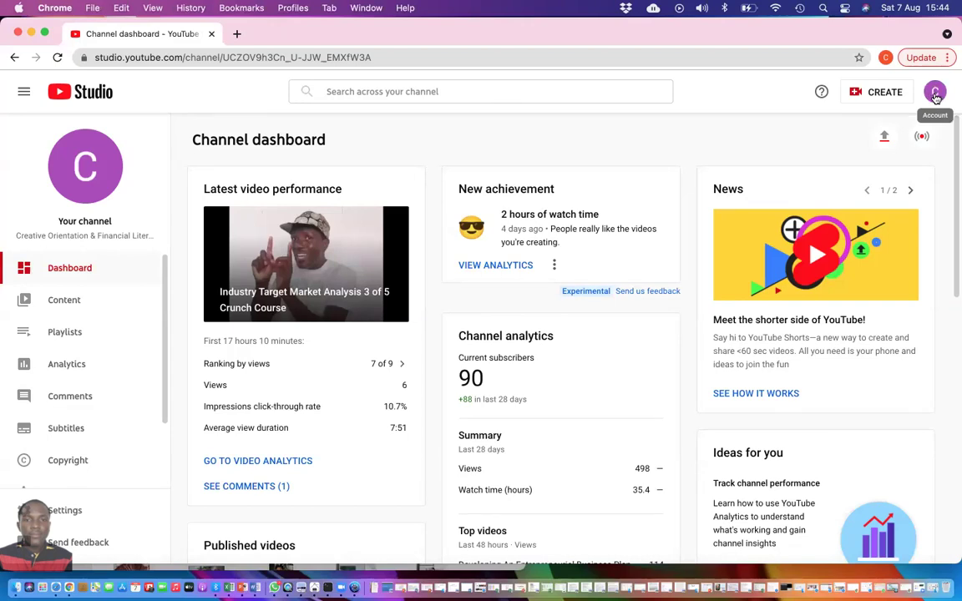
click(934, 95)
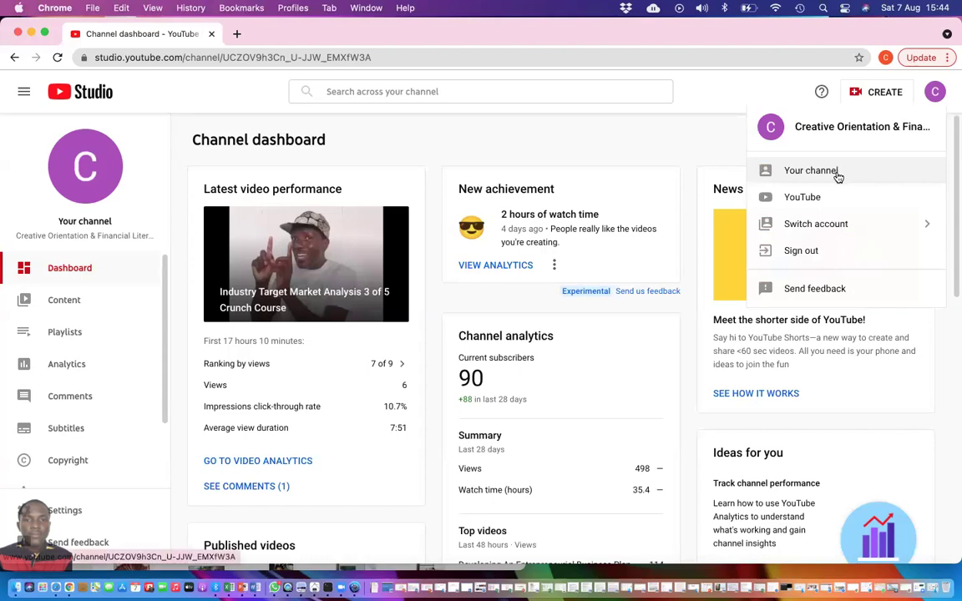
click(586, 135)
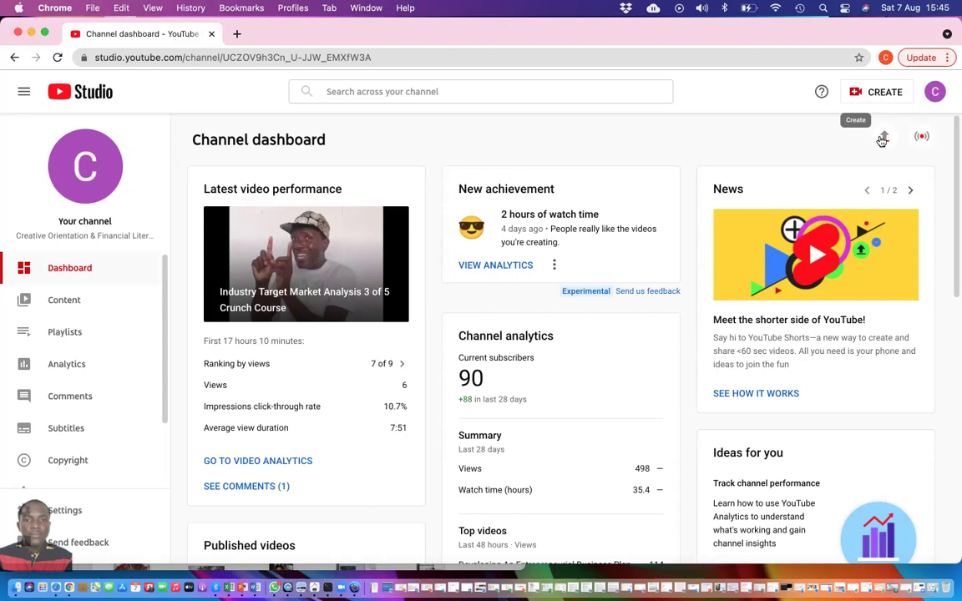
click(882, 137)
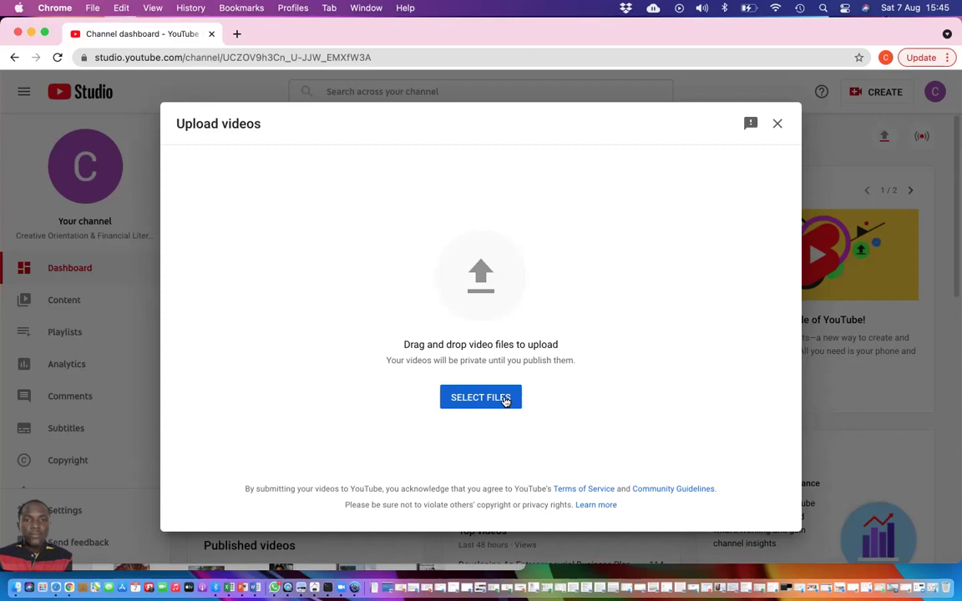
click(913, 588)
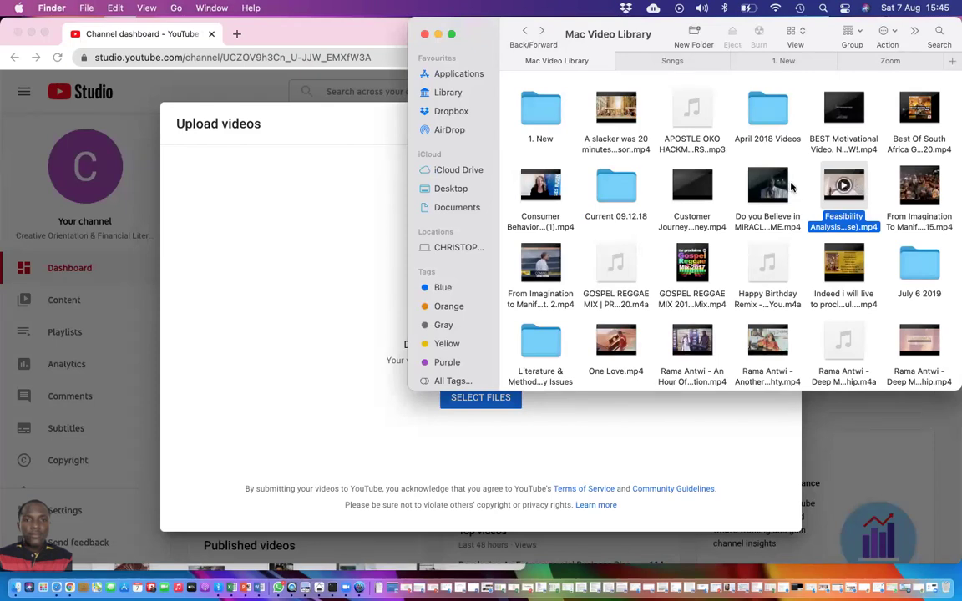
Drag the Feasibility Analysis .mp4 into Upload videos and scroll the Details form to Playlists
drag(778, 183, 343, 328)
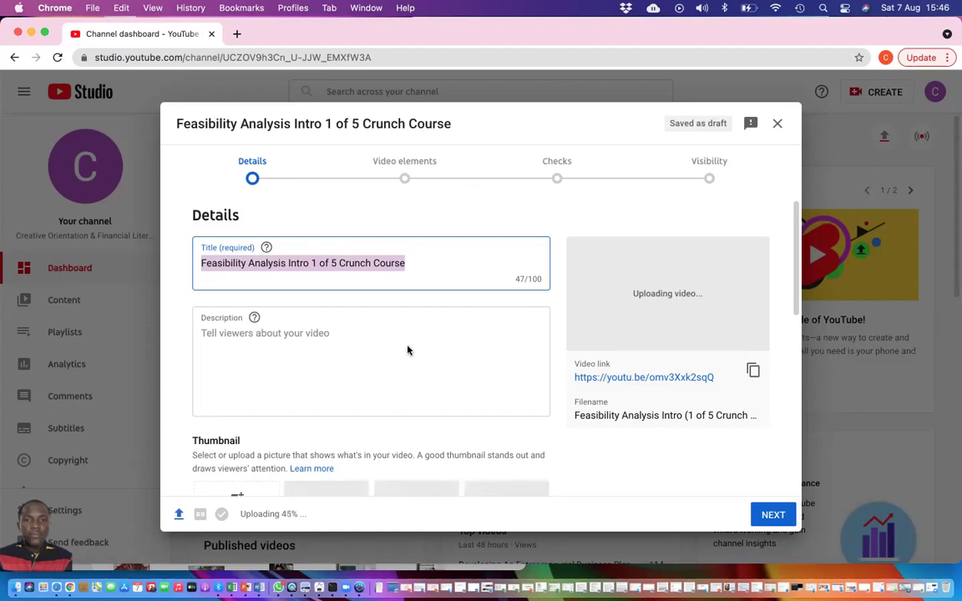
scroll(242, 276, down, 2)
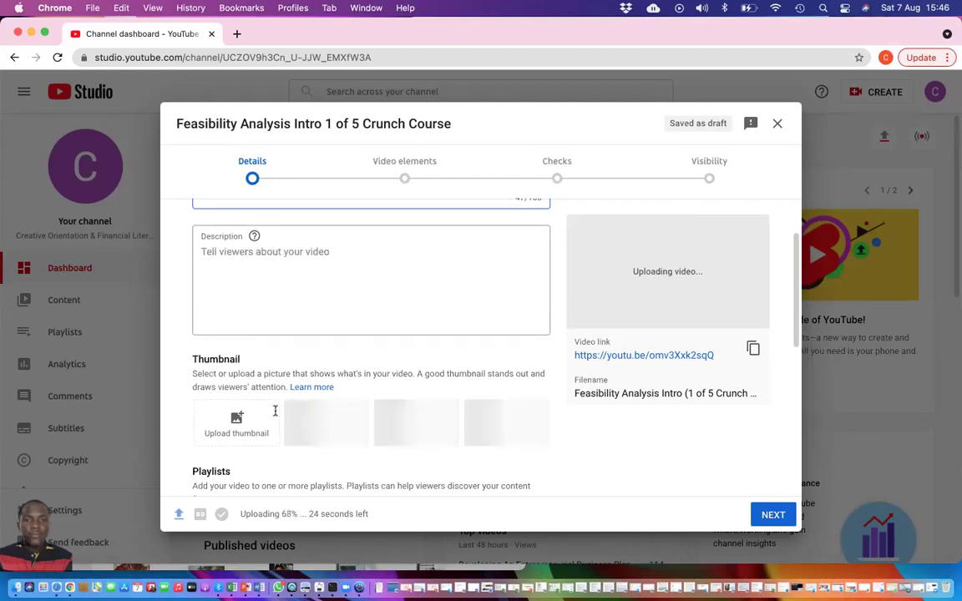
scroll(267, 392, down, 3)
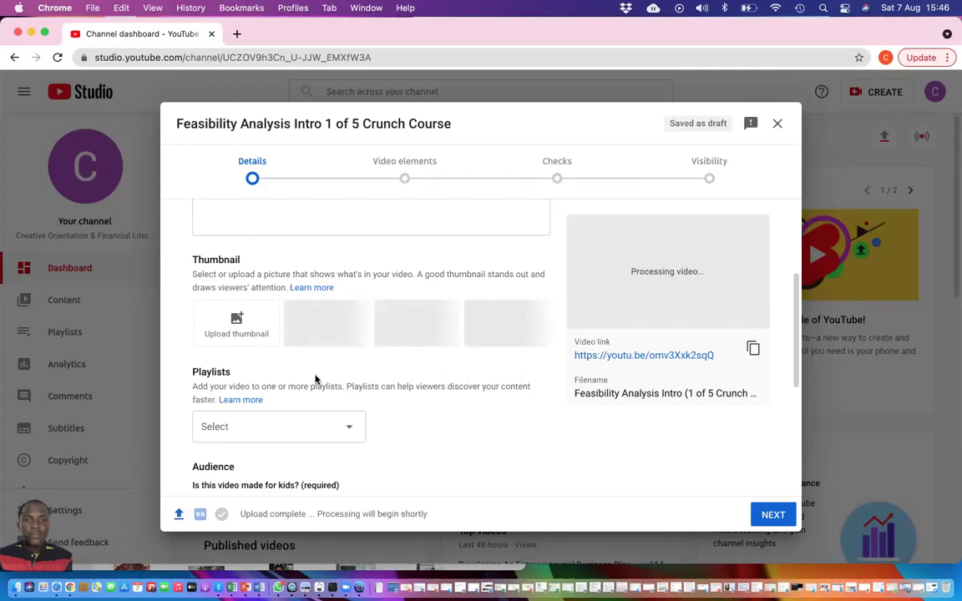
scroll(401, 367, down, 1)
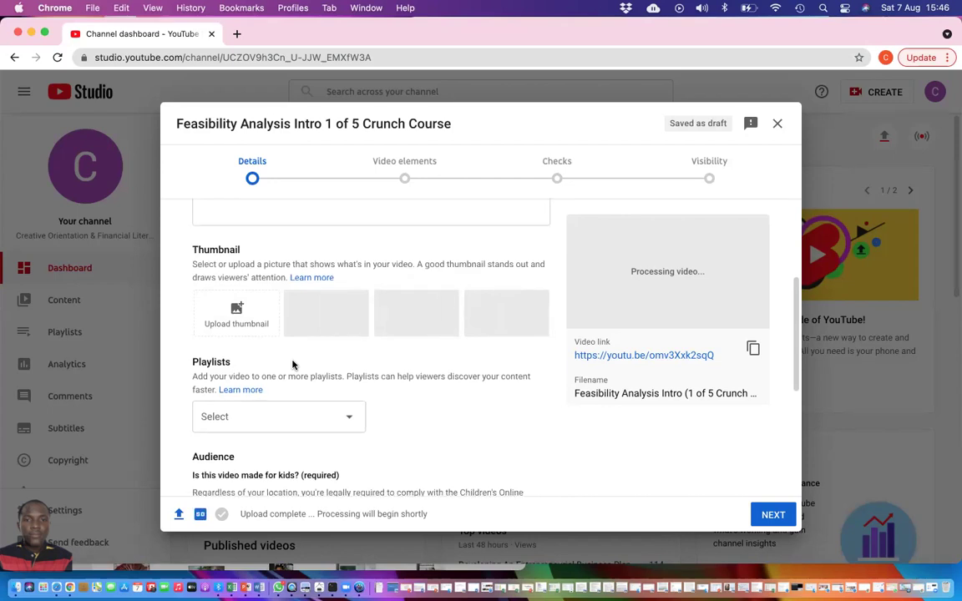
scroll(263, 378, down, 1)
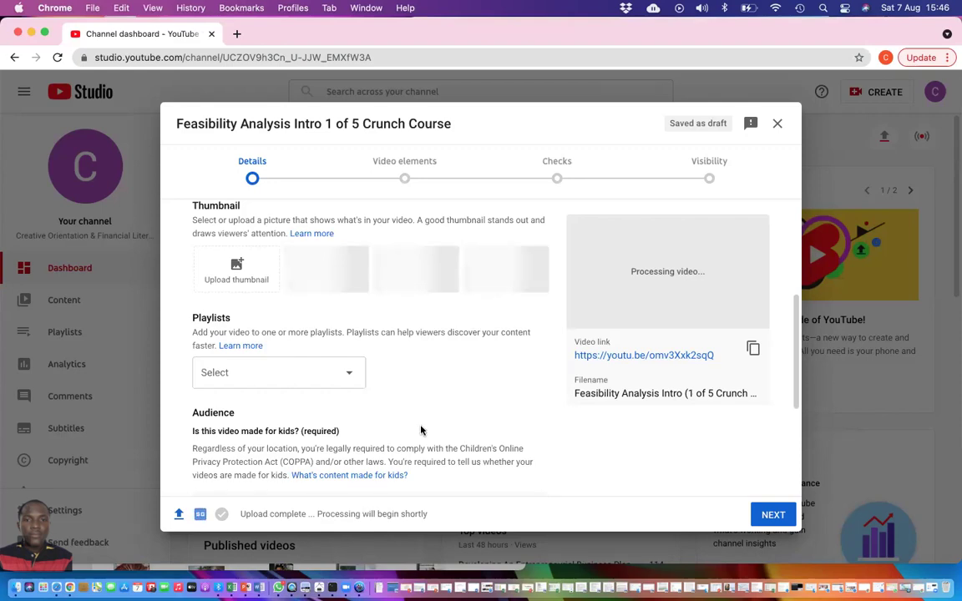
click(348, 374)
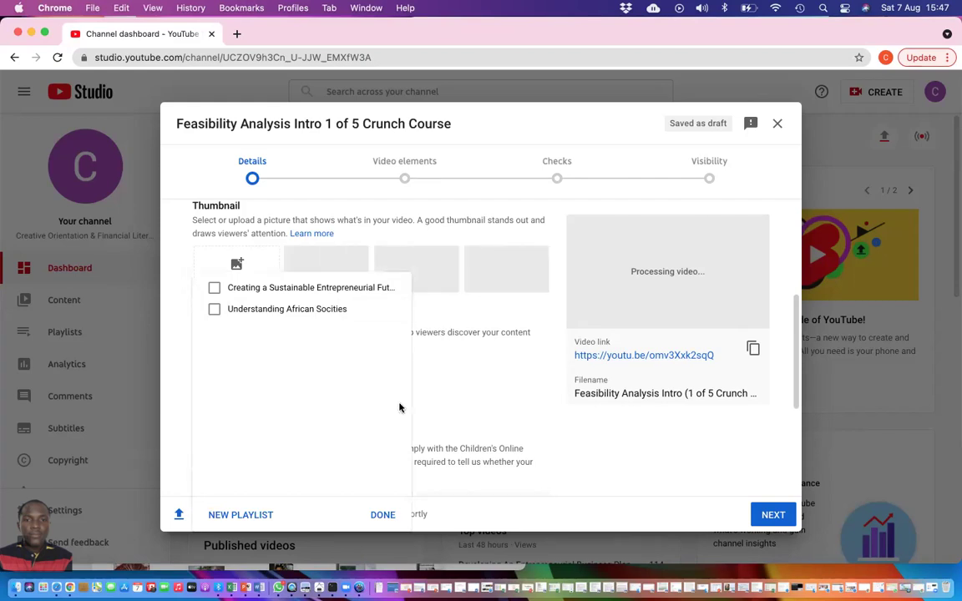
click(384, 515)
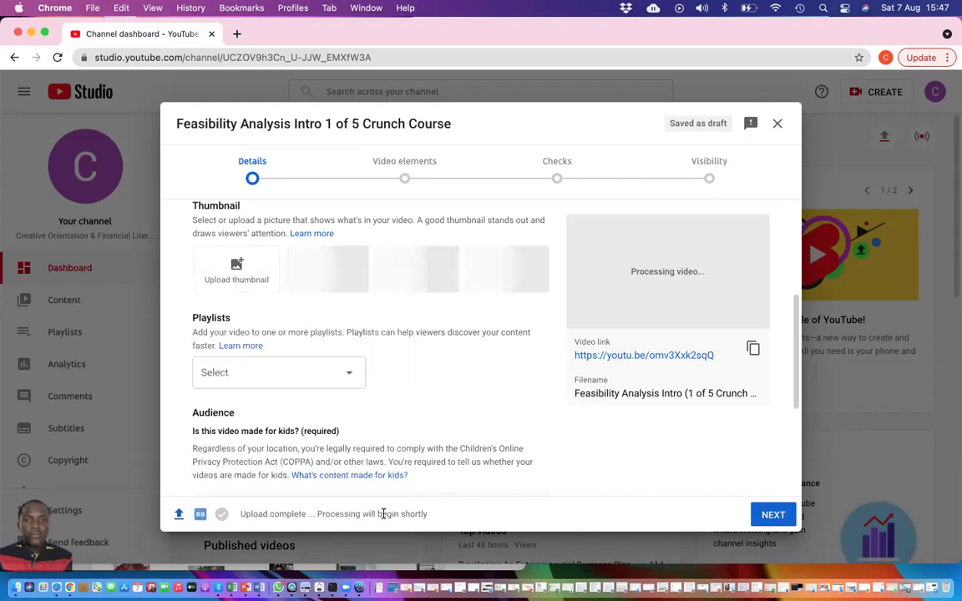
Choose 'No, it's not made for kids' and keep Age restriction at 'No, don't restrict'
scroll(500, 395, down, 3)
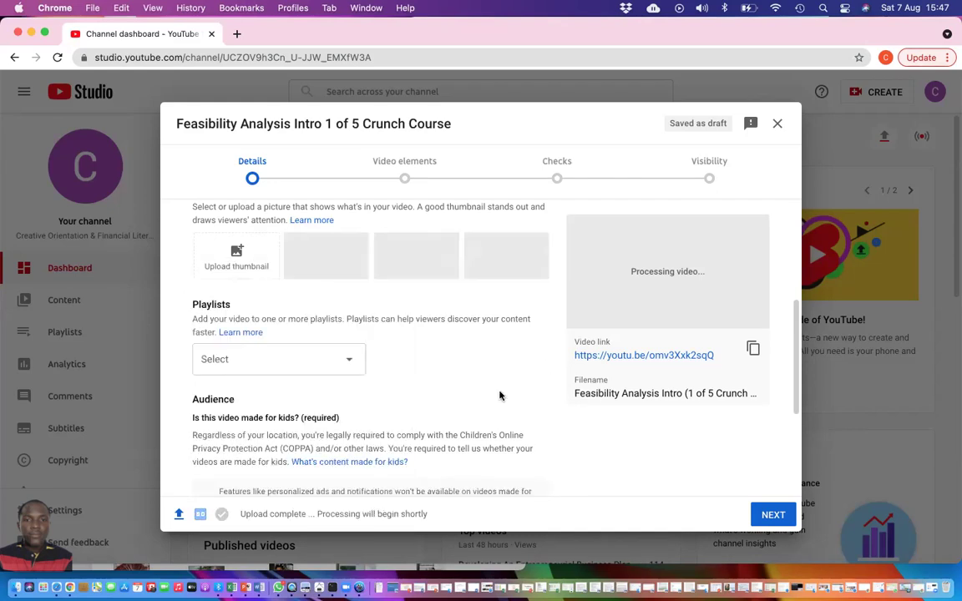
scroll(350, 393, down, 2)
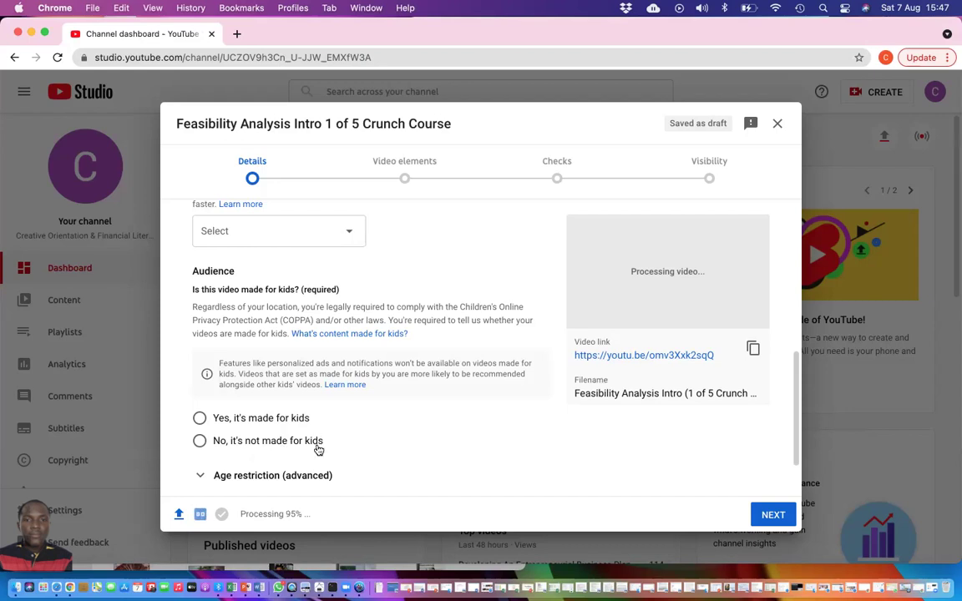
click(199, 441)
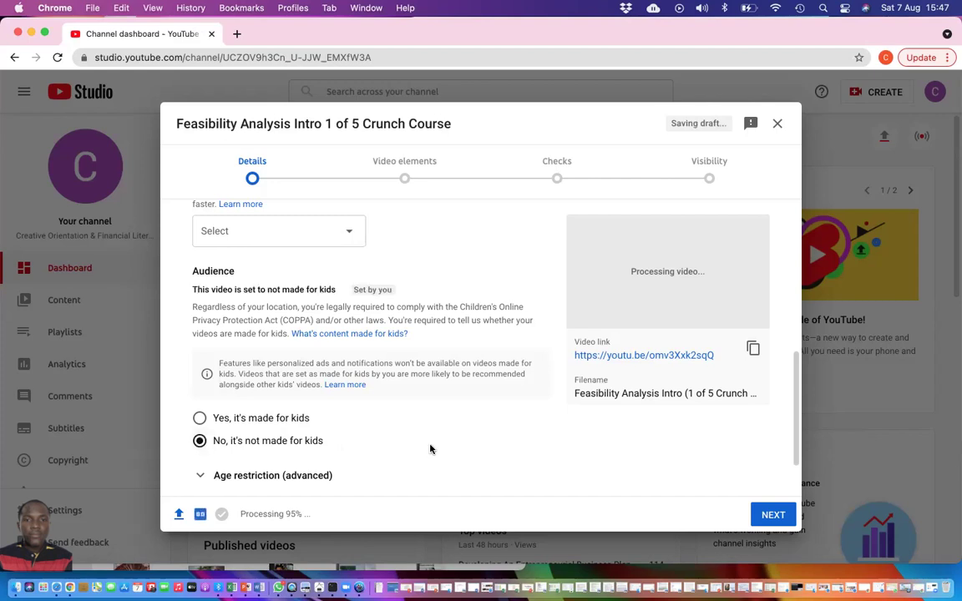
scroll(429, 449, down, 2)
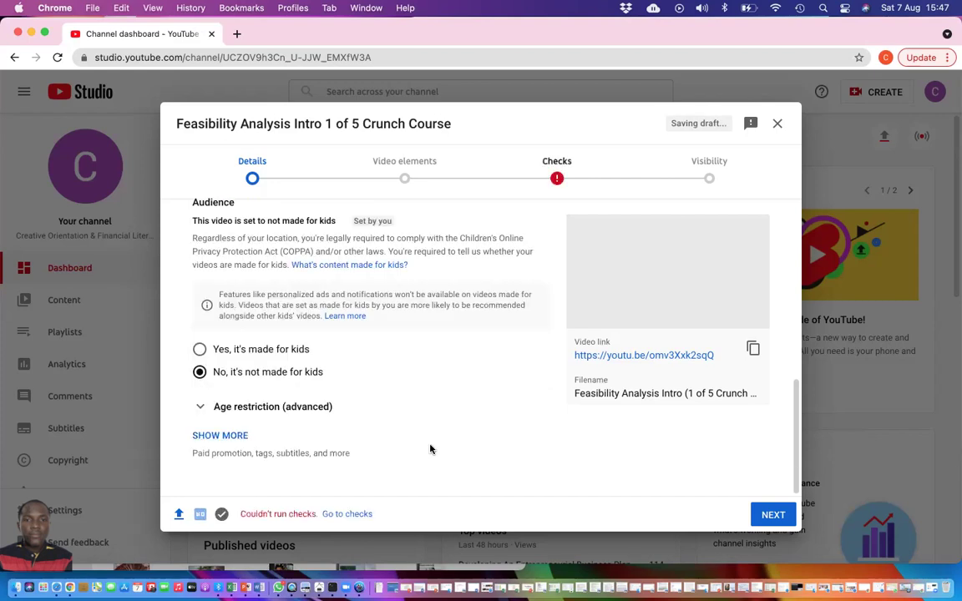
click(200, 406)
scroll(497, 458, down, 2)
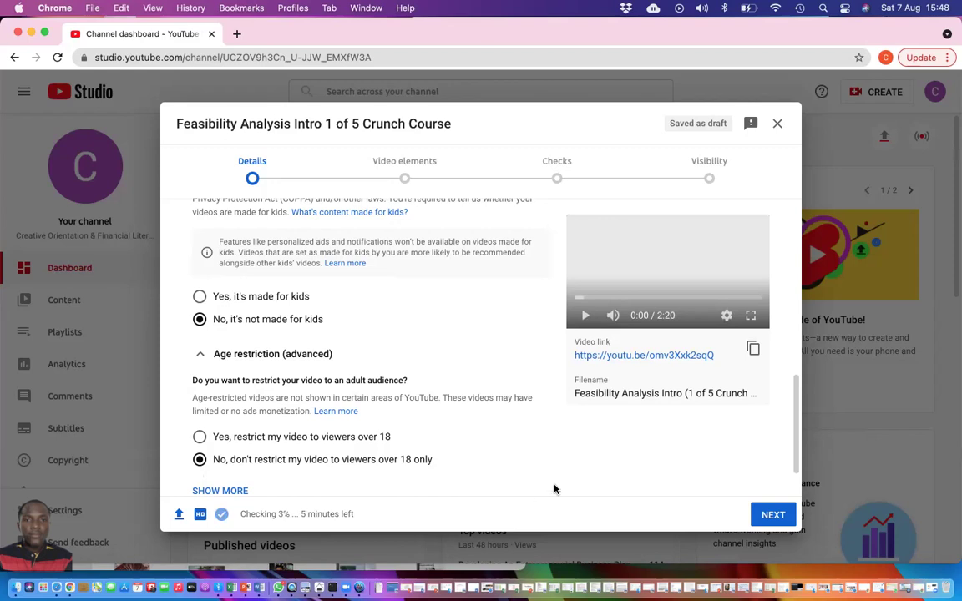
Advance the upload wizard from Details to the Video elements step
click(773, 515)
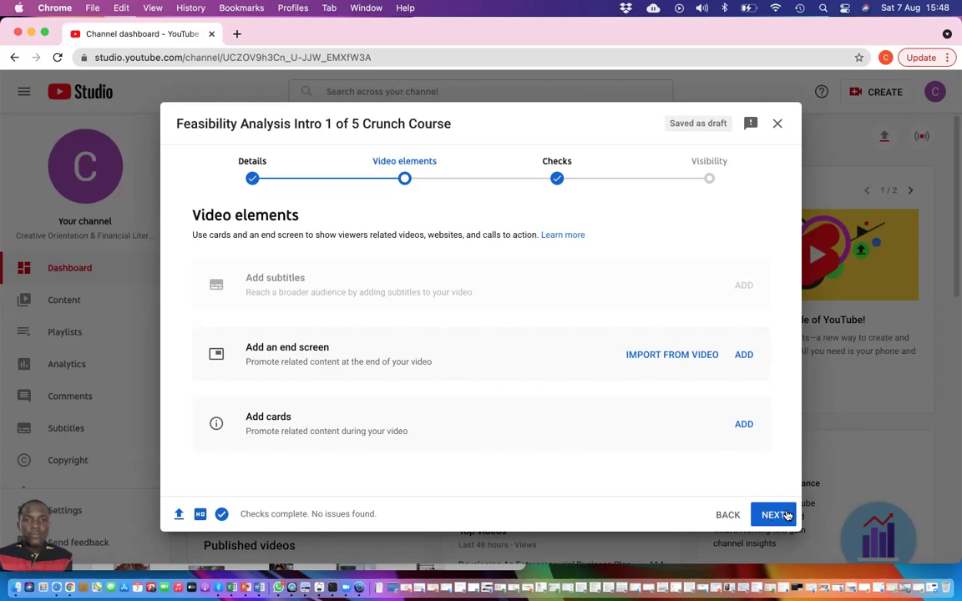
Advance past Video elements to Checks, where Copyright reports no issues
click(760, 515)
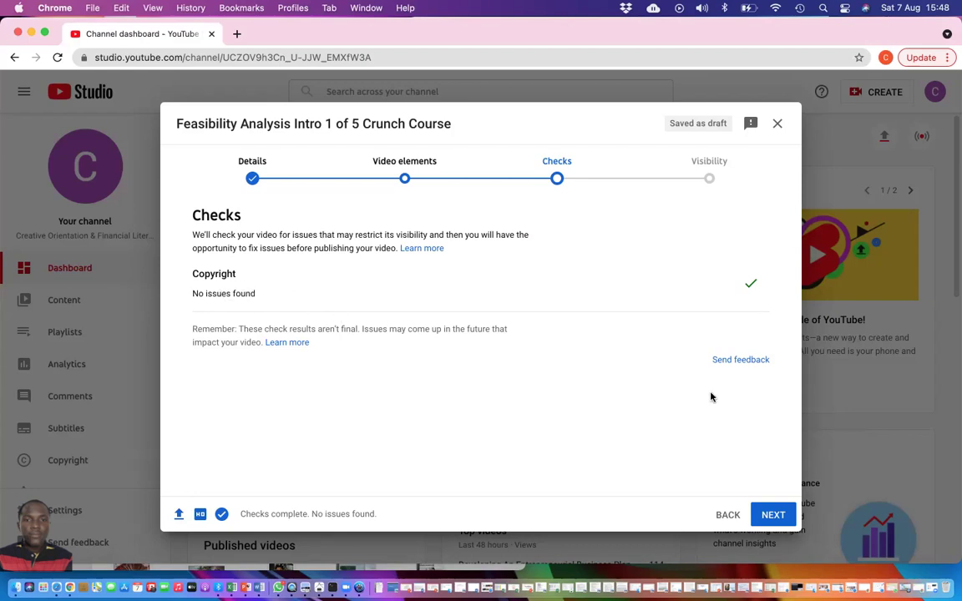
On the Visibility step, try Private and Unlisted, then settle on Public
click(766, 515)
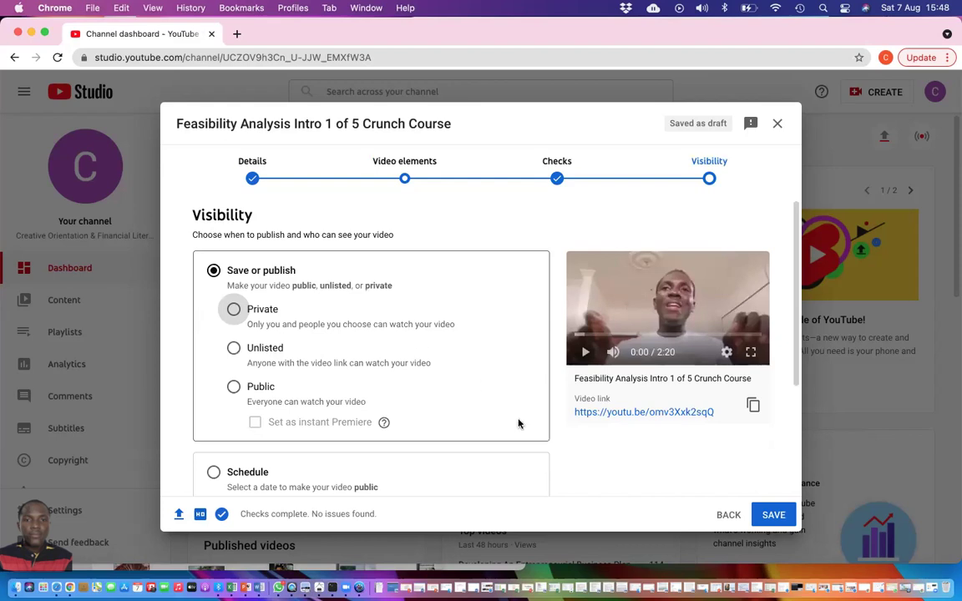
click(235, 311)
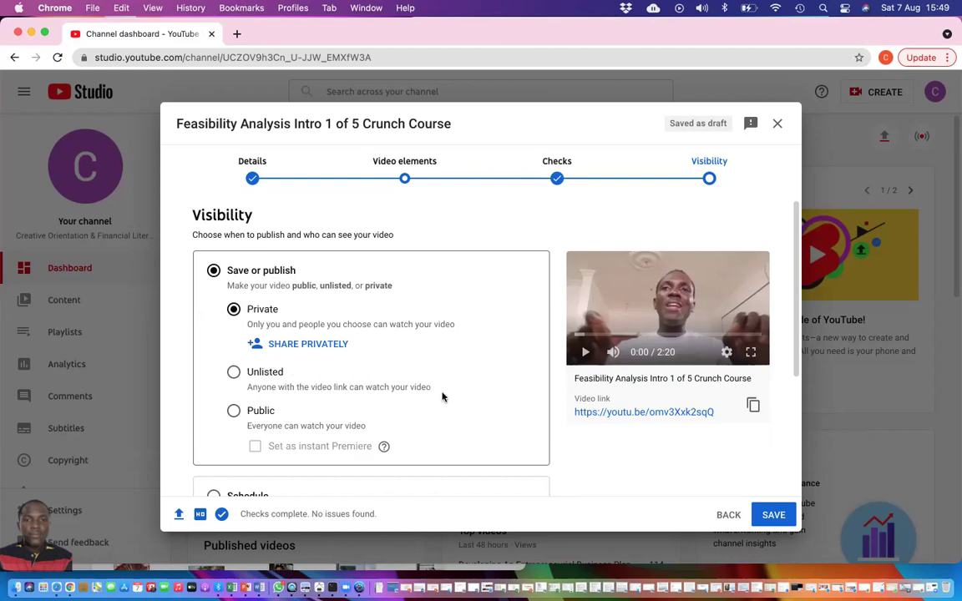
click(232, 374)
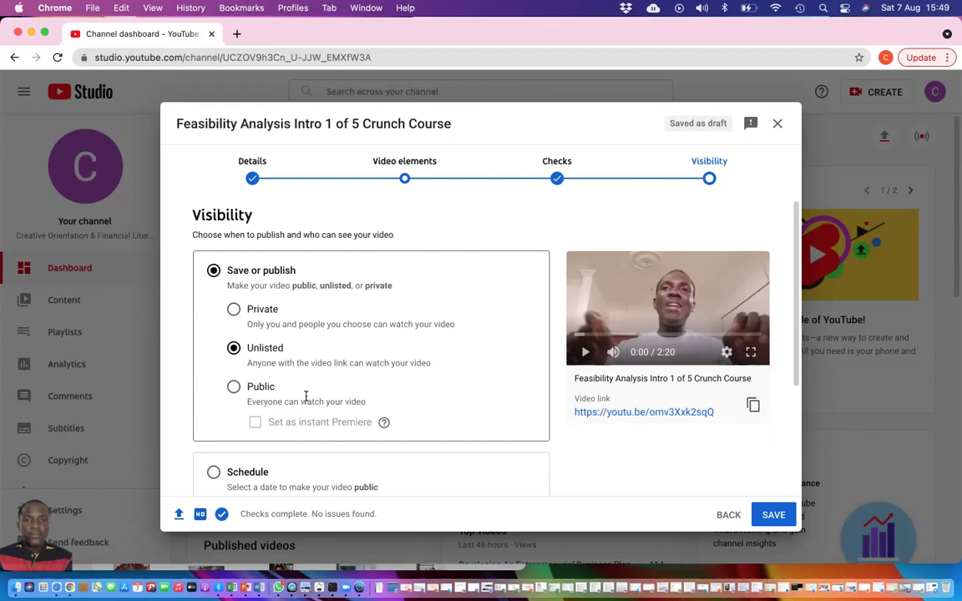
click(233, 388)
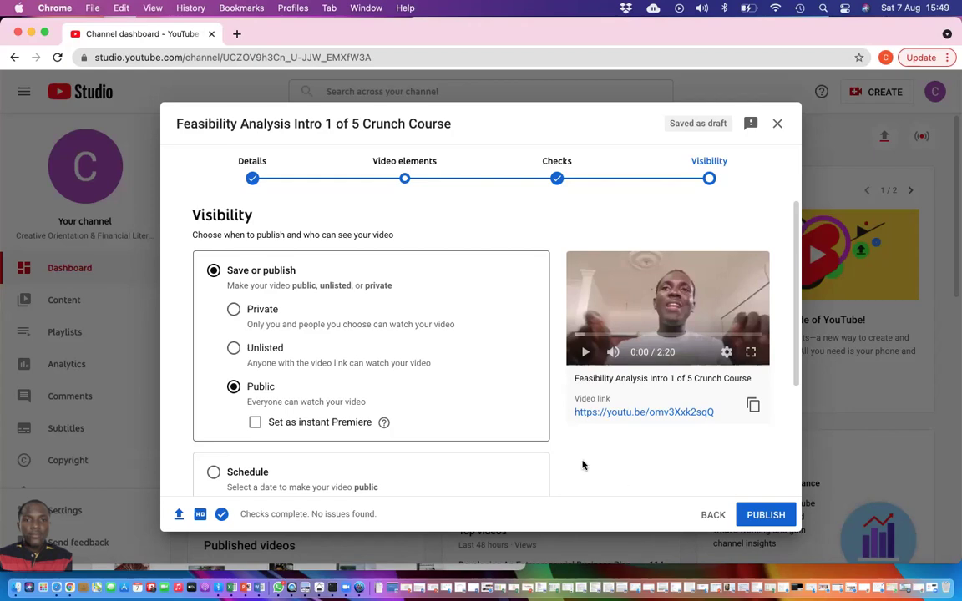
Choose Schedule, keeping the release at Aug 8, 2021, 12:00 AM
scroll(579, 464, down, 3)
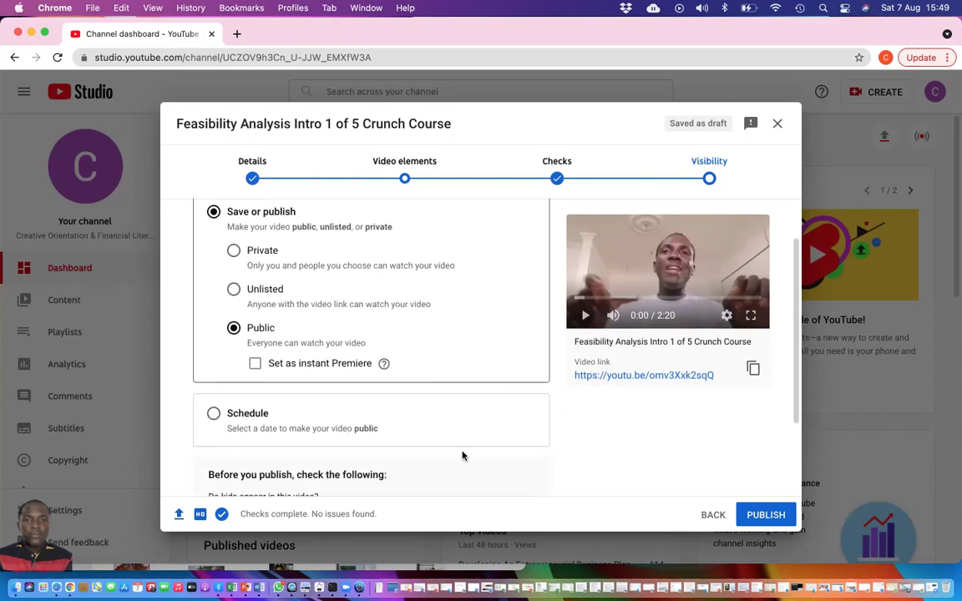
click(213, 415)
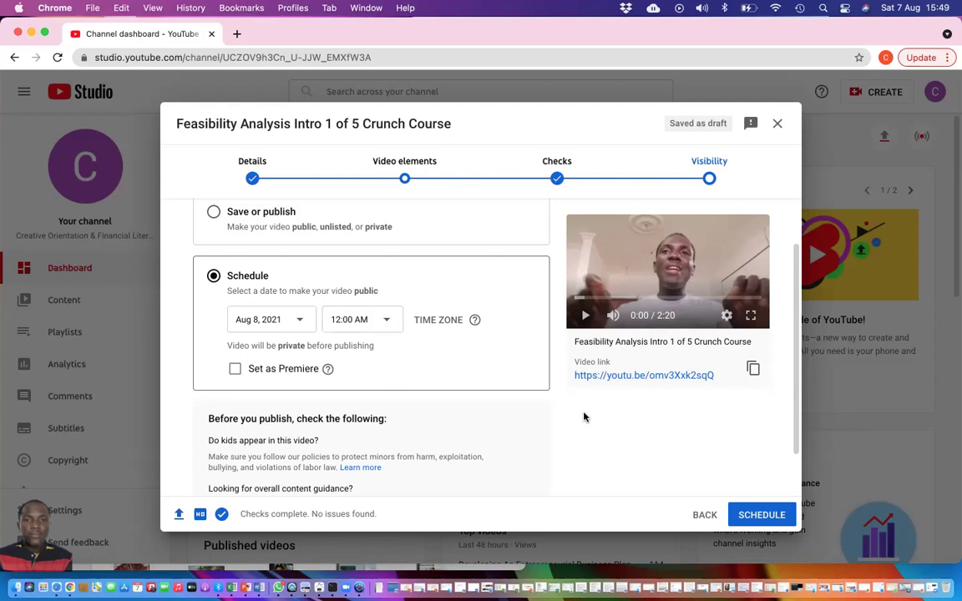
scroll(573, 436, down, 3)
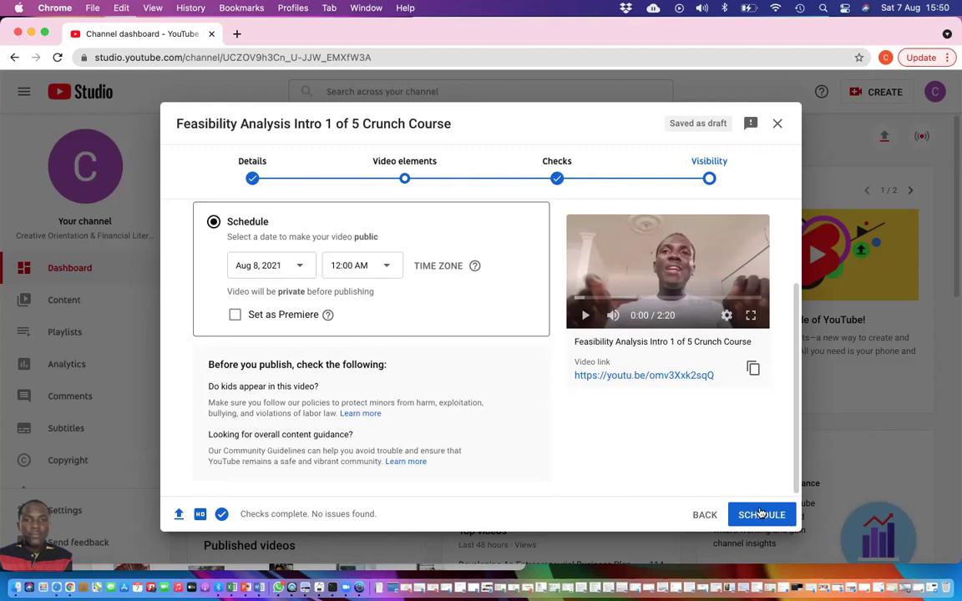
scroll(478, 418, up, 5)
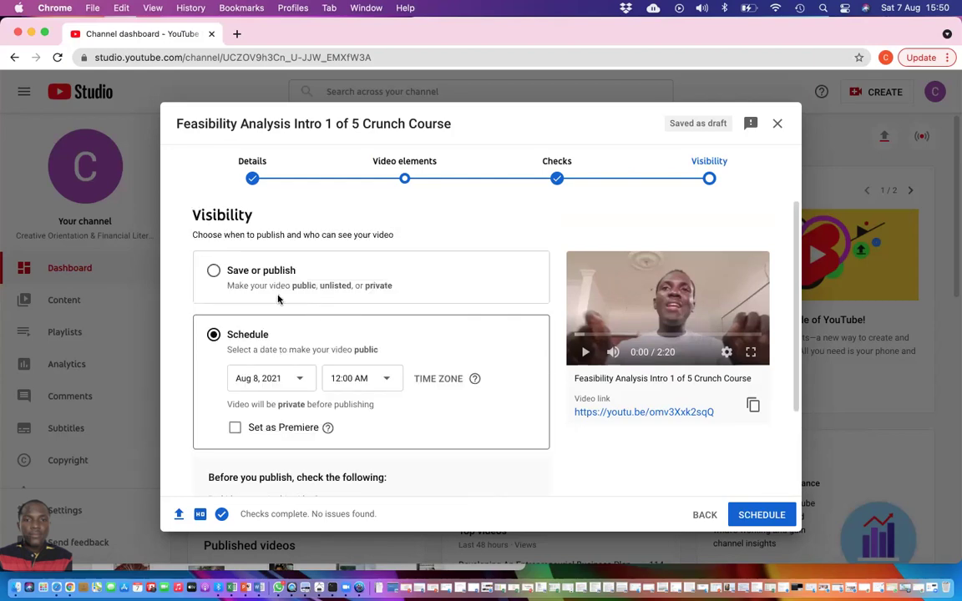
Switch back to Save or publish, choose Private, and save the video
click(213, 271)
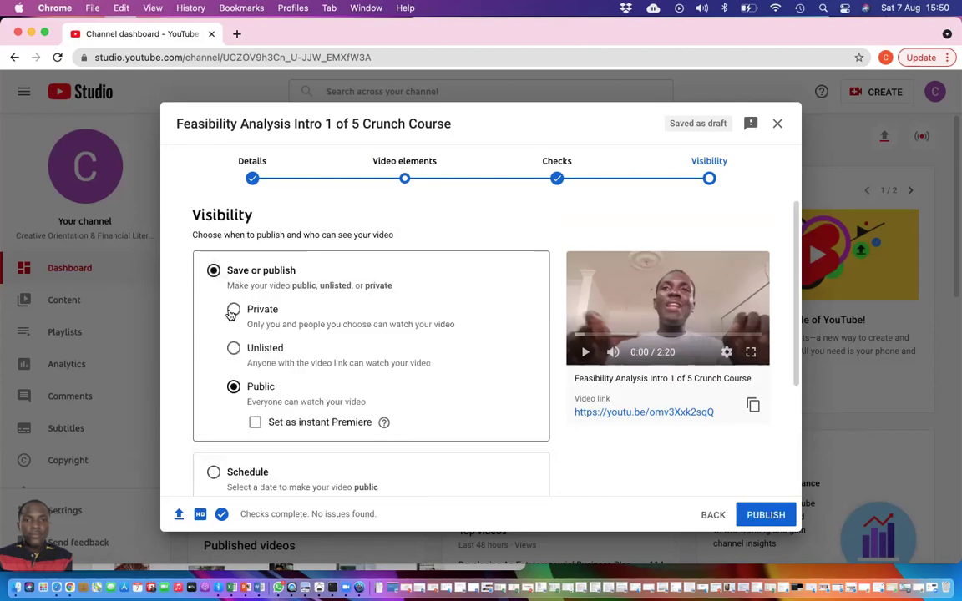
click(233, 310)
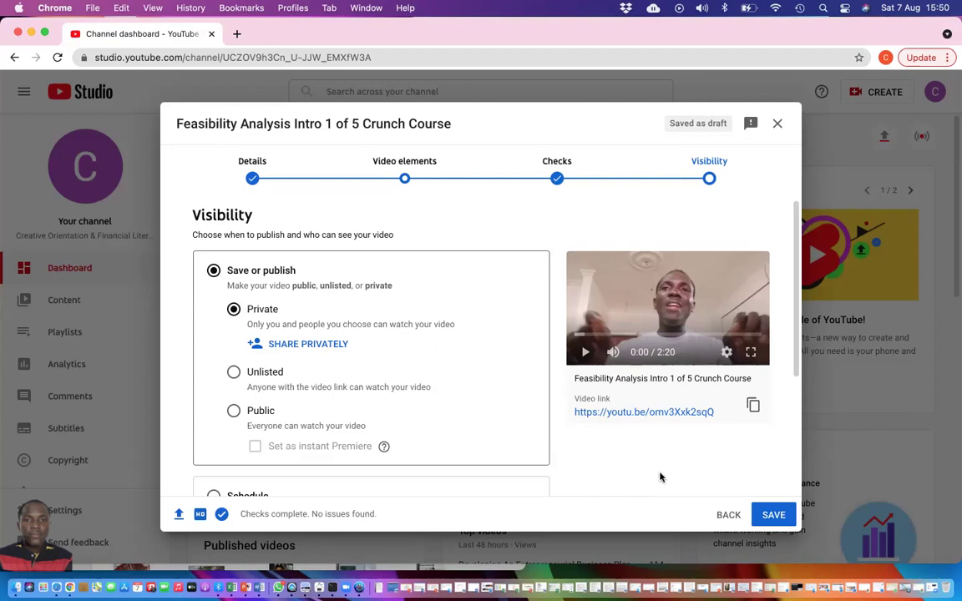
click(773, 515)
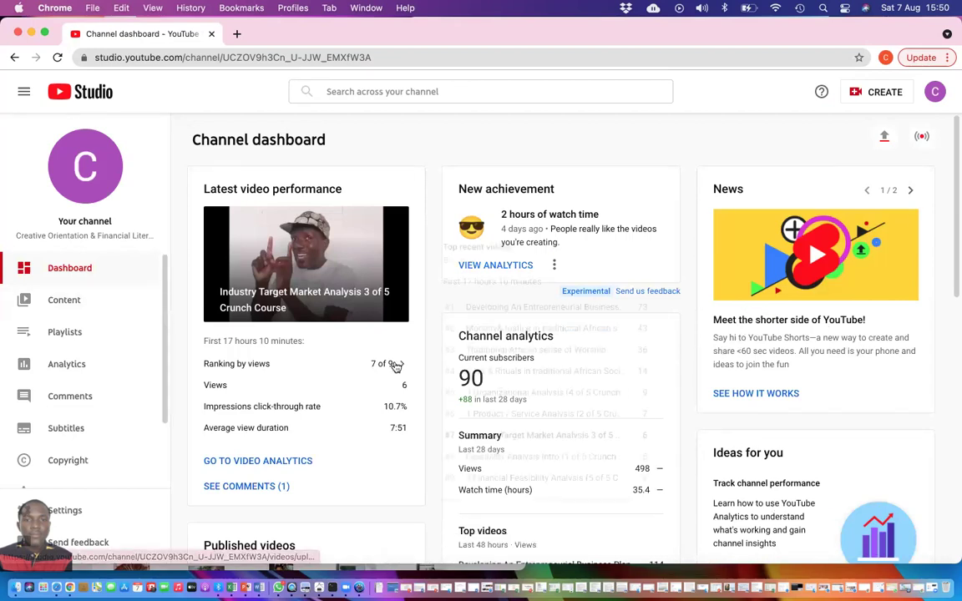
Dismiss the recent videos ranking and go to Content to see the new Private upload
click(392, 364)
click(683, 158)
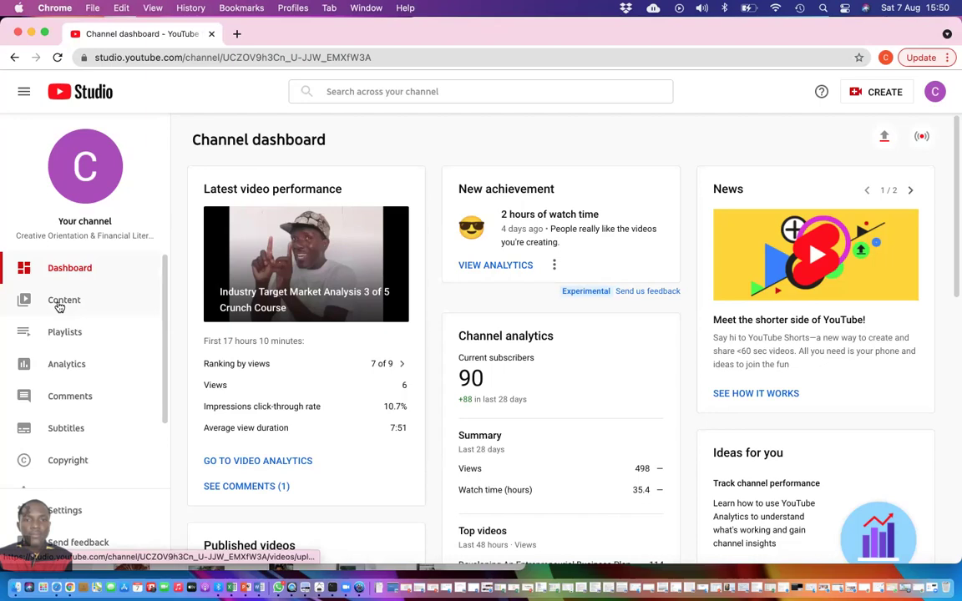
click(58, 303)
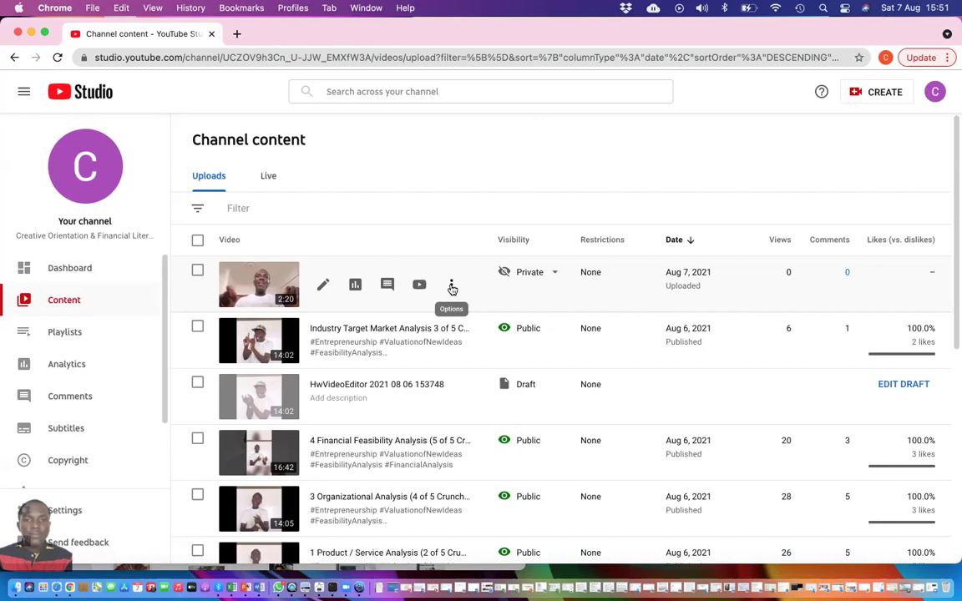
click(451, 288)
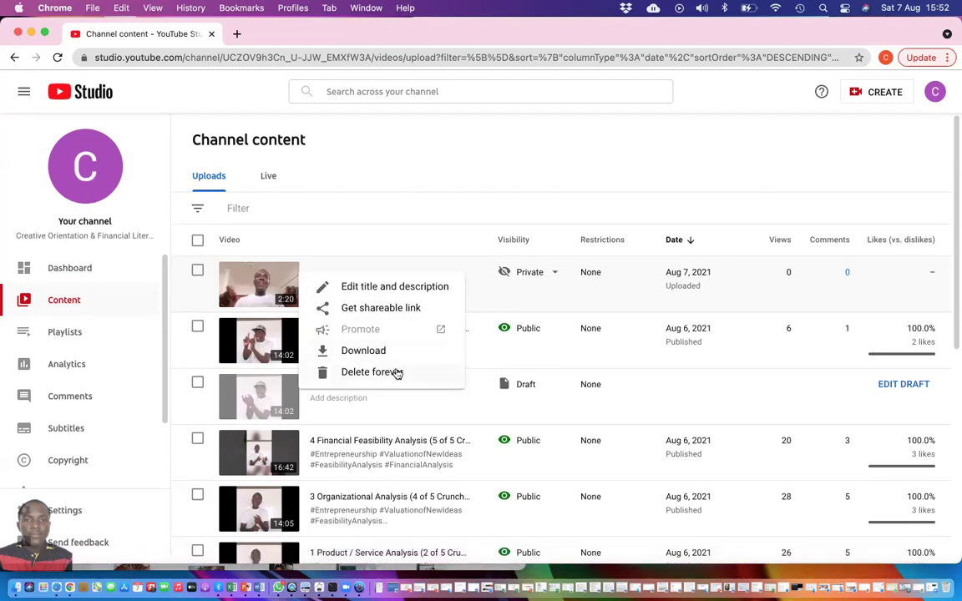
click(399, 237)
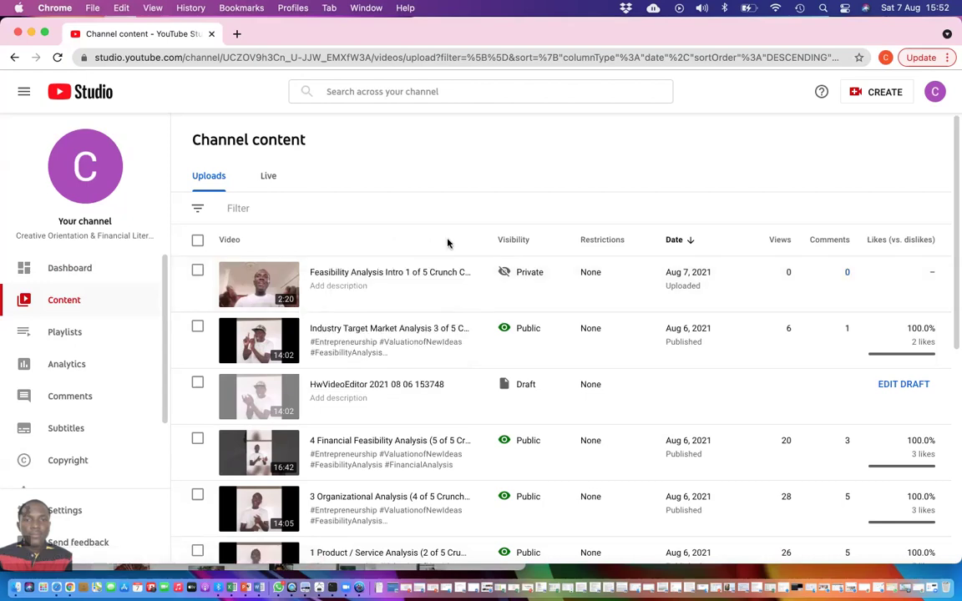